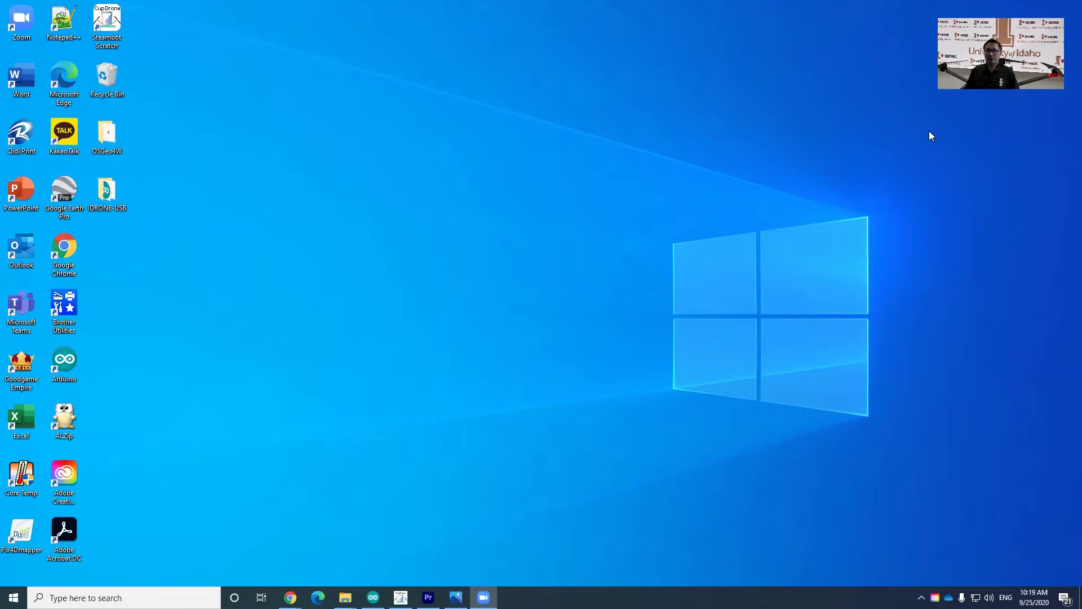
# Search the web for "litchi hub" in Microsoft Edge and open the Litchi Mission Hub site in a maximized window
pyautogui.click(318, 598)
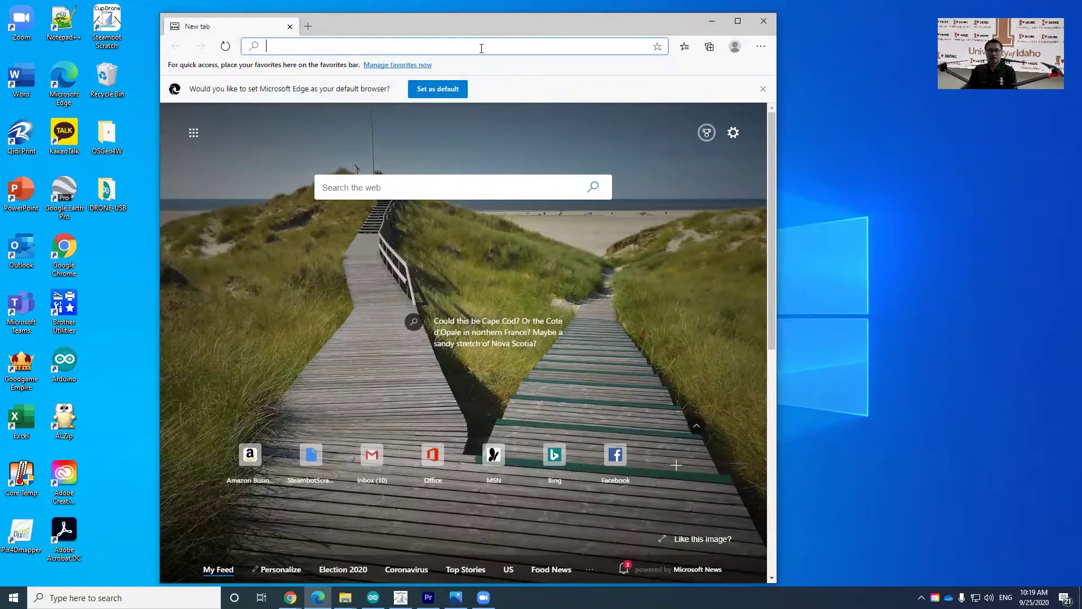
pyautogui.write('litch')
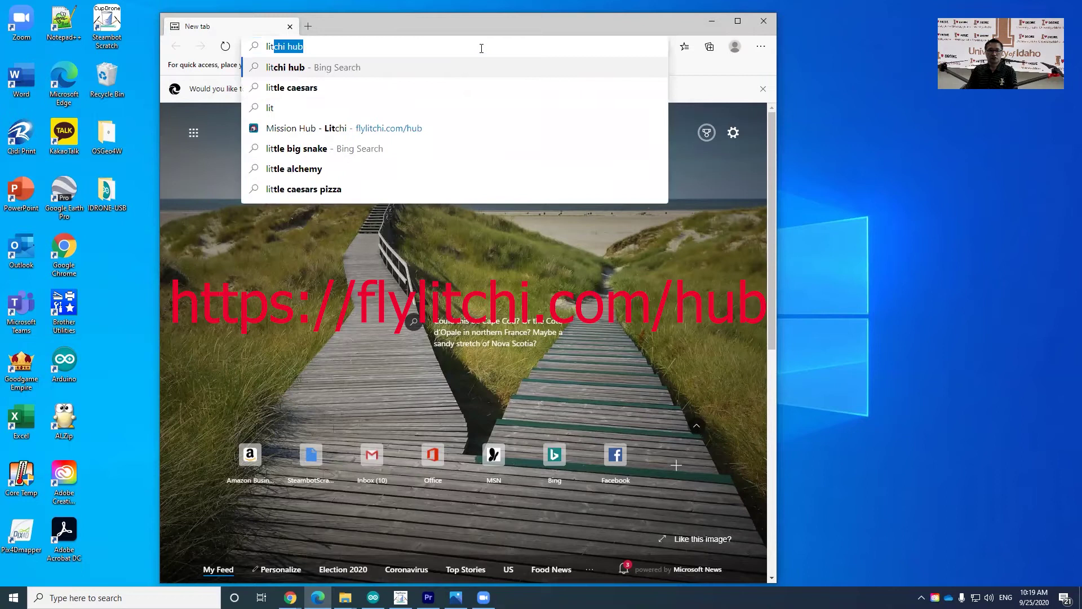
pyautogui.write('i hub')
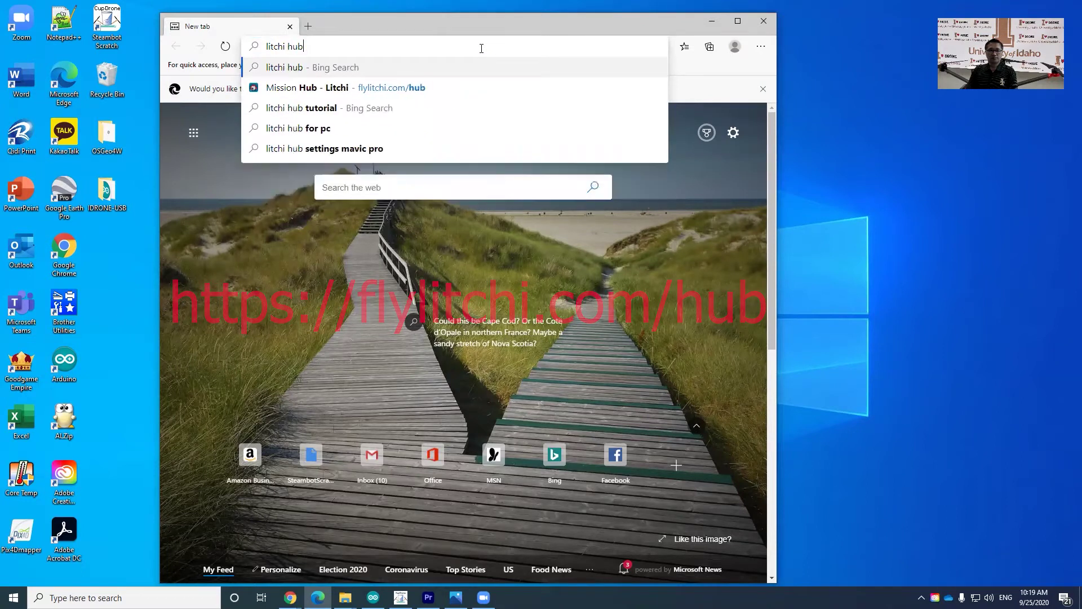
pyautogui.press('Return')
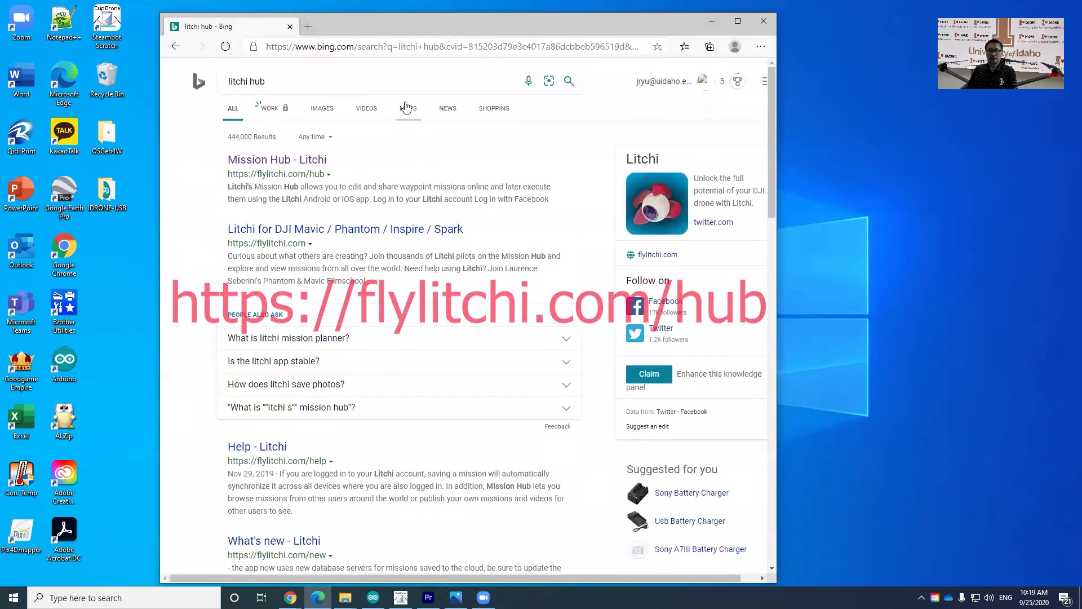
pyautogui.click(303, 162)
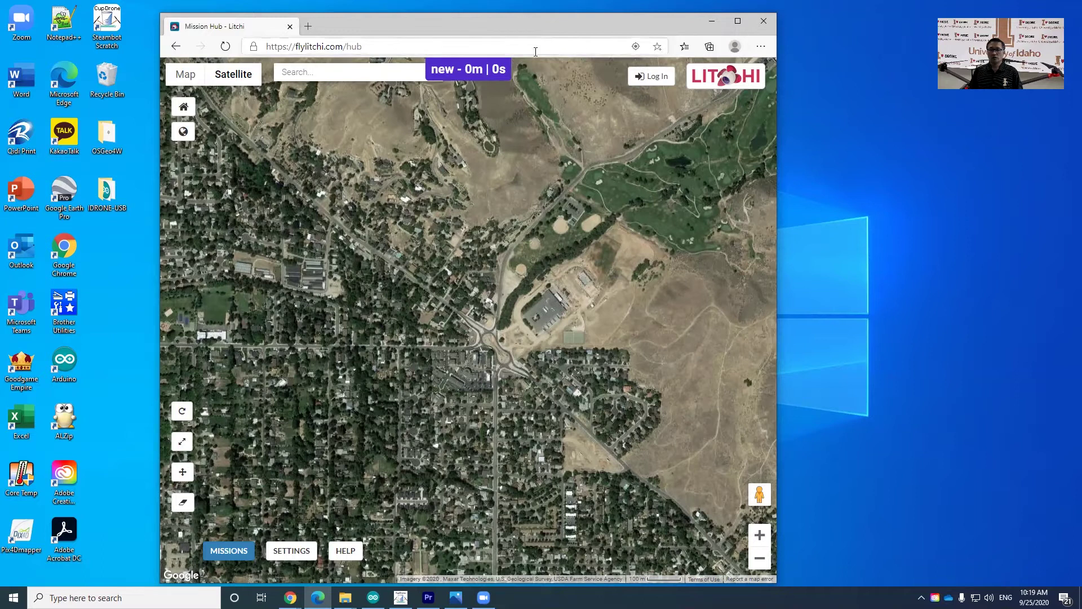
pyautogui.click(738, 22)
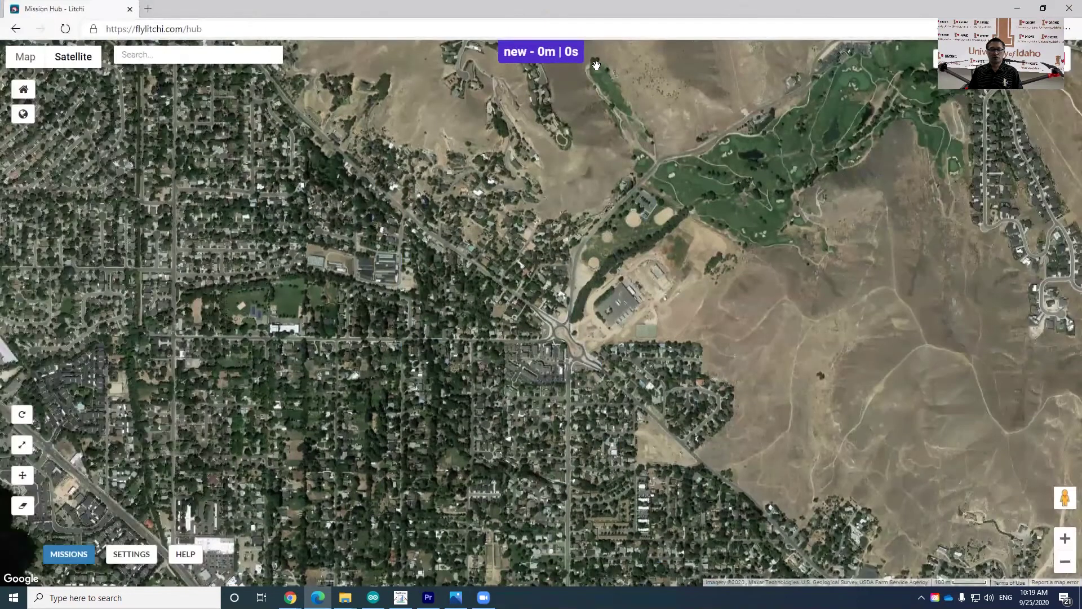
# Find "university of idaho boise" on the mission map and bring the nearby football stadium into close view
pyautogui.click(255, 56)
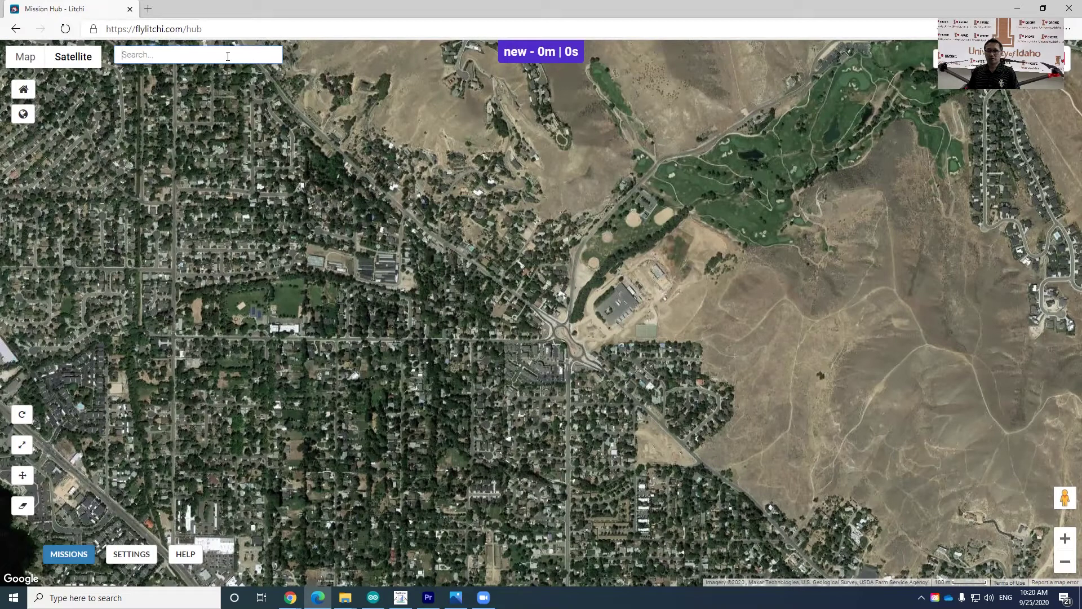
pyautogui.write('university of idaho boise')
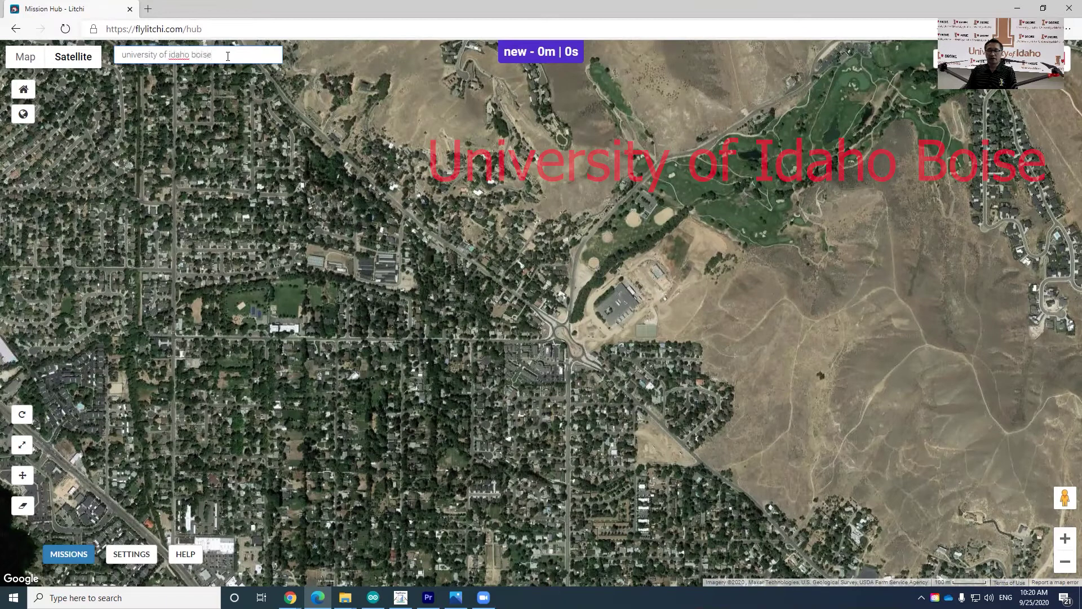
pyautogui.press('Return')
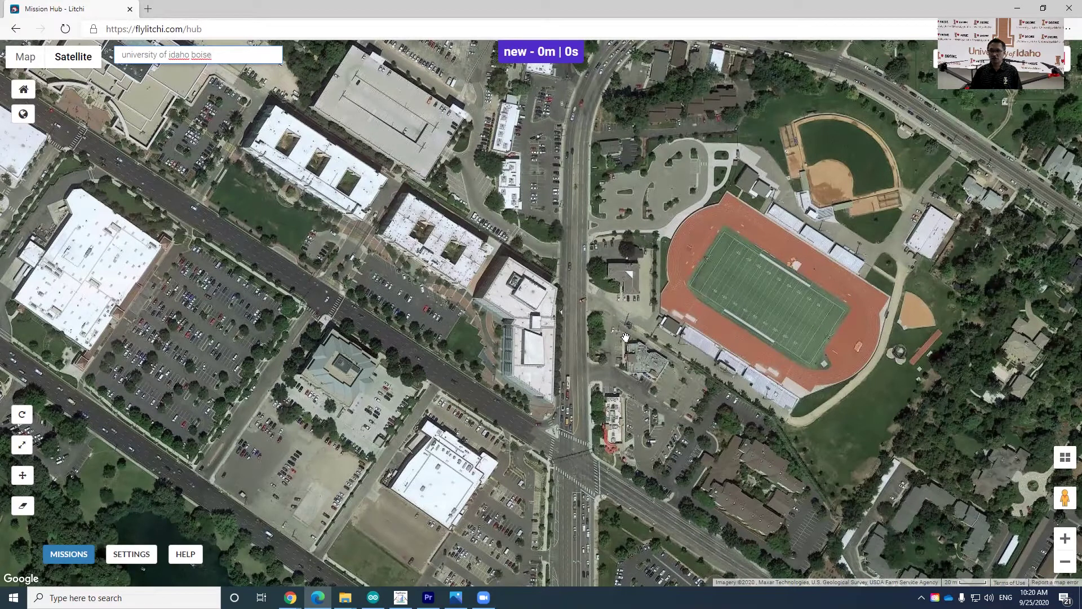
pyautogui.moveTo(755, 296); pyautogui.dragTo(514, 299)
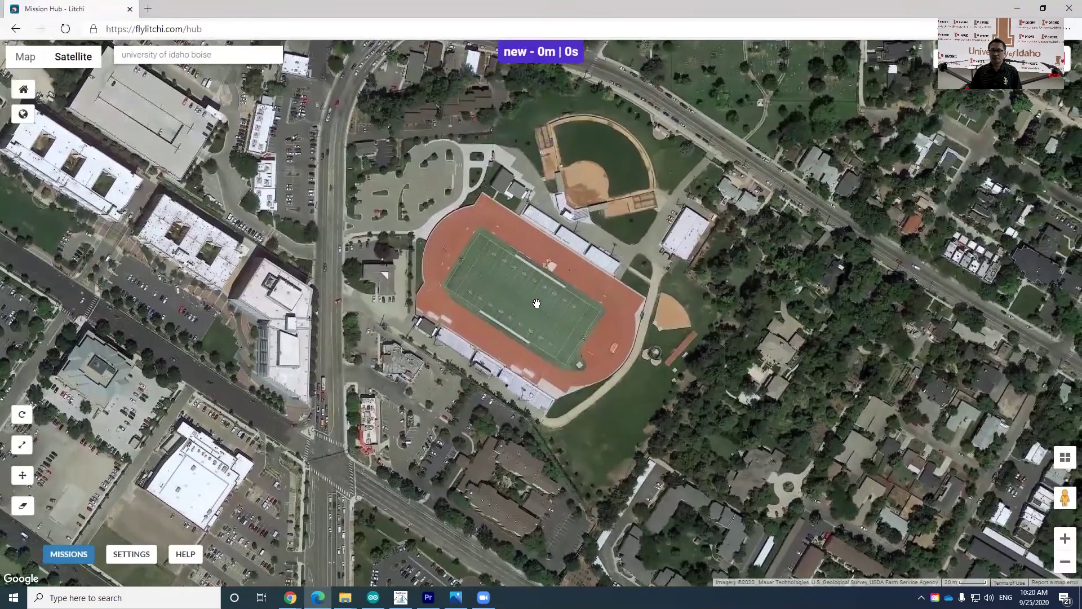
pyautogui.scroll(1, 536, 303)
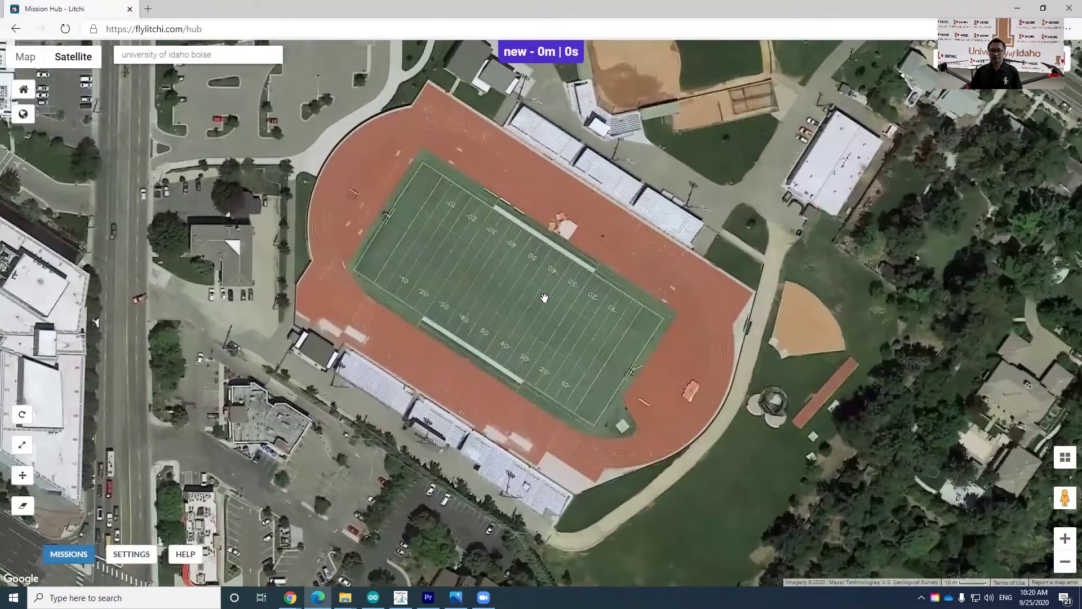
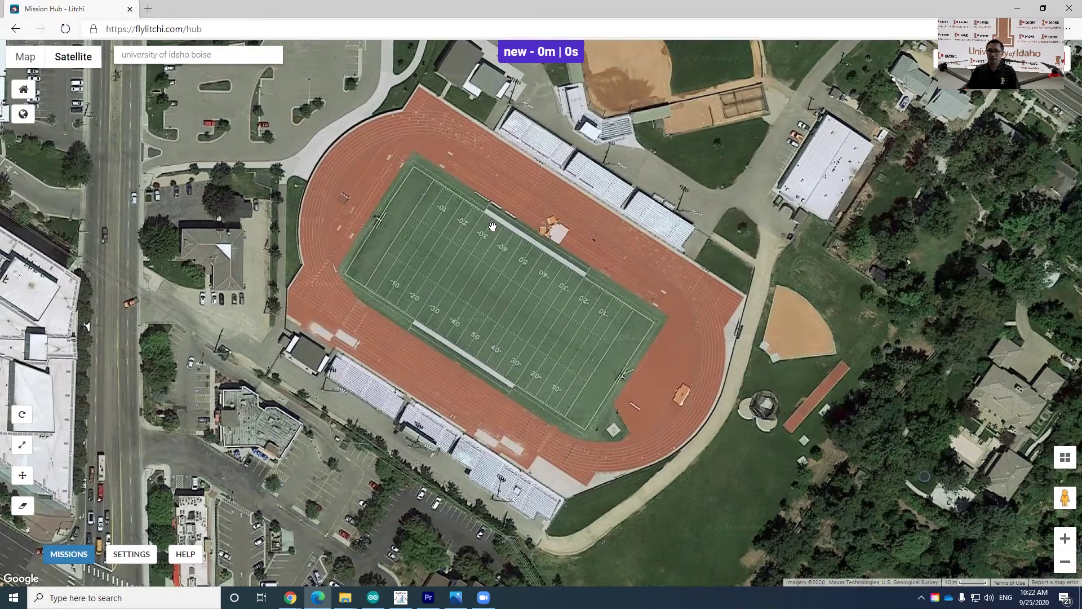
# Place the first waypoint at the west end of the football field and set its altitude to 100 m
pyautogui.click(380, 260)
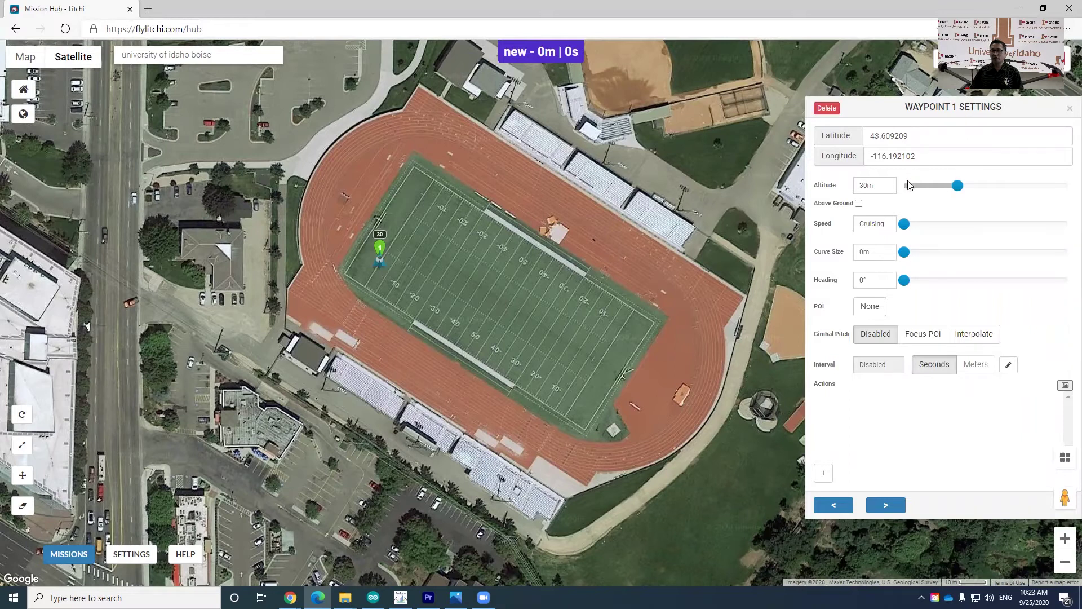
pyautogui.moveTo(886, 188); pyautogui.dragTo(855, 189)
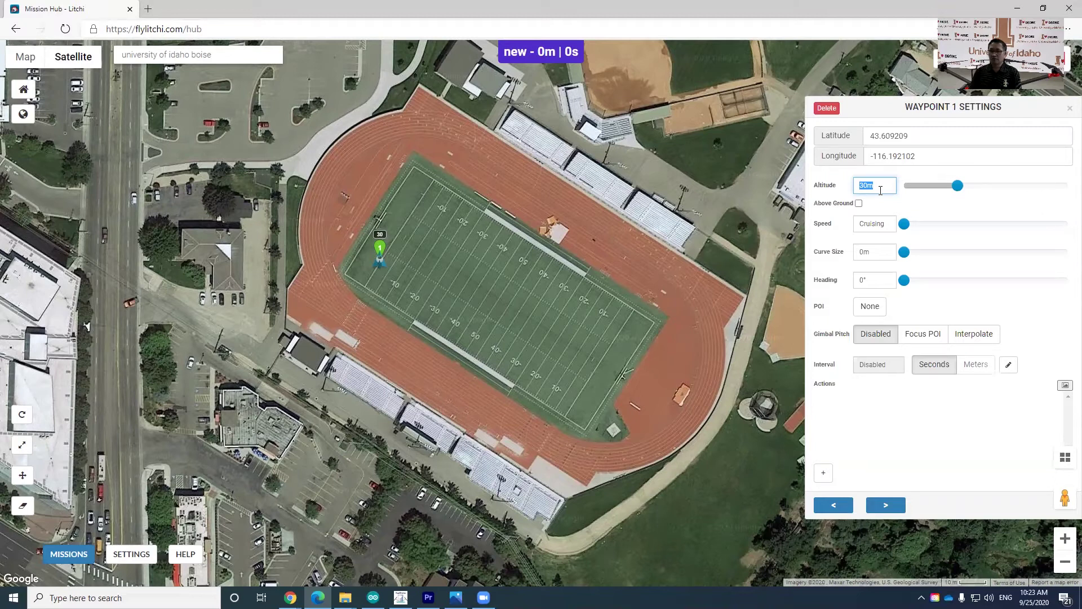
pyautogui.write('100')
pyautogui.click(877, 223)
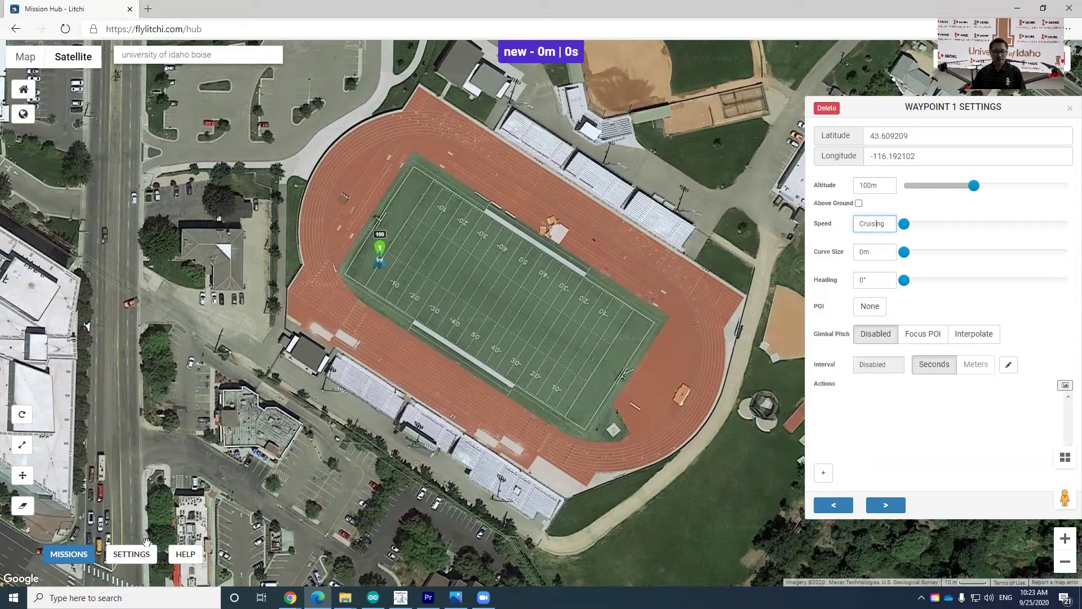
# Switch the mission units to Imperial in the mission settings
pyautogui.click(132, 554)
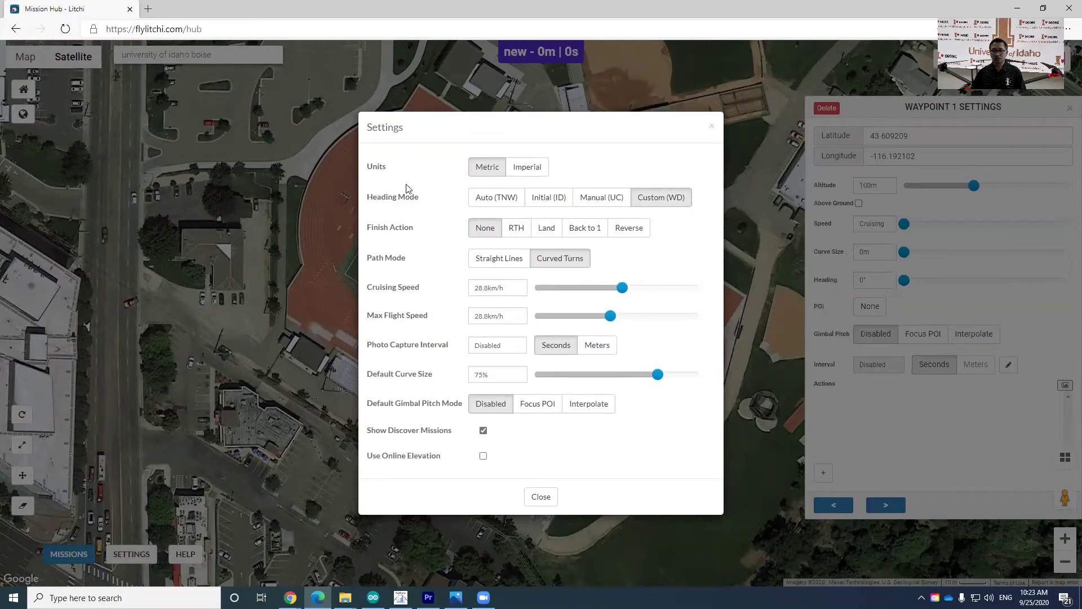
pyautogui.click(518, 179)
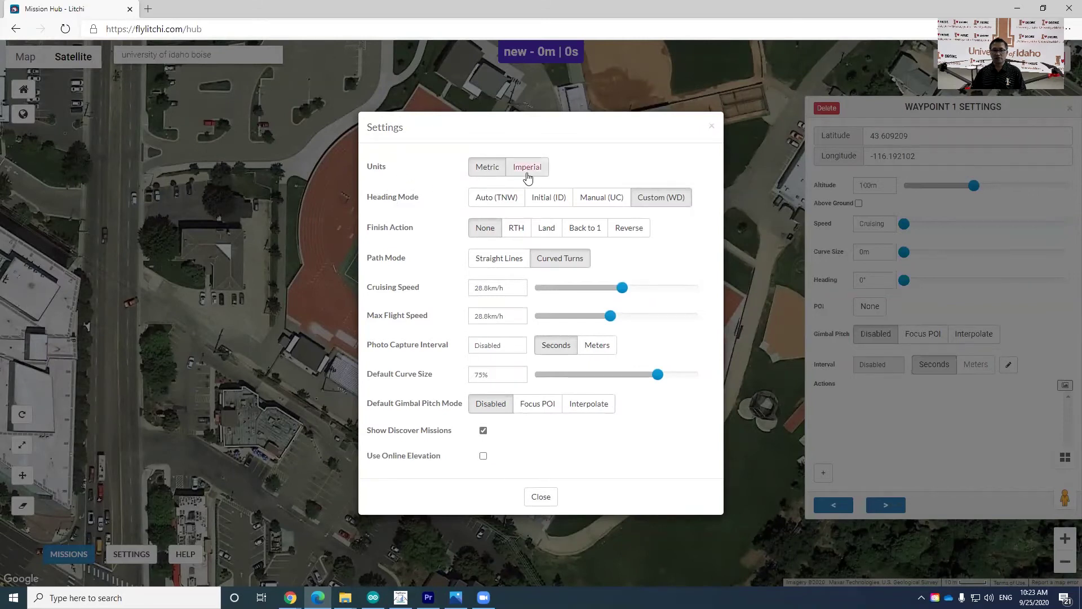
pyautogui.click(712, 128)
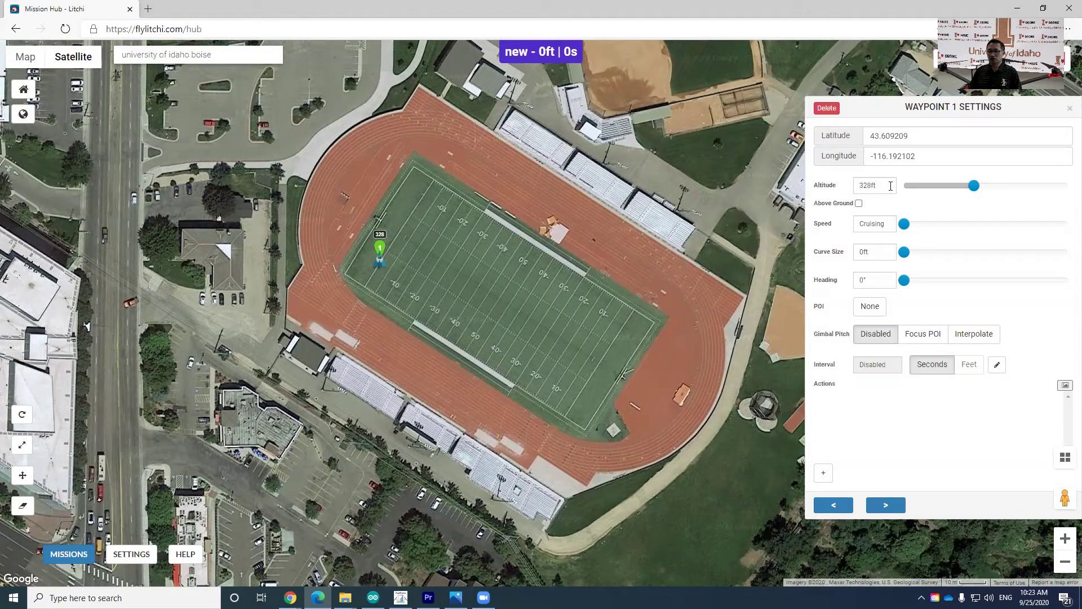
# Set the altitude of waypoint 1 to 100 ft
pyautogui.click(890, 186)
pyautogui.moveTo(891, 186); pyautogui.dragTo(850, 187)
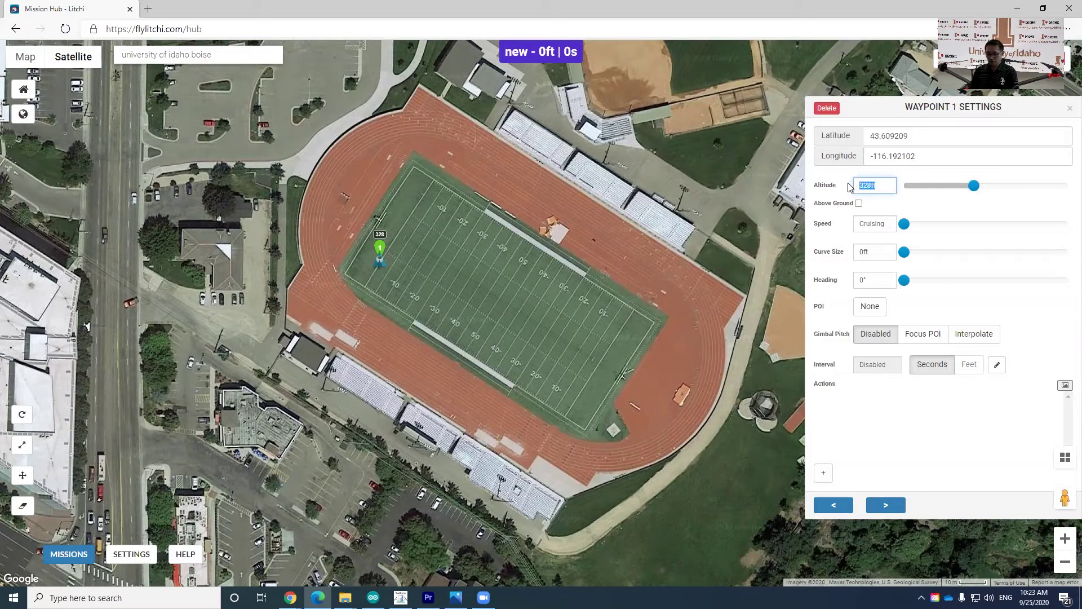
pyautogui.write('100ft')
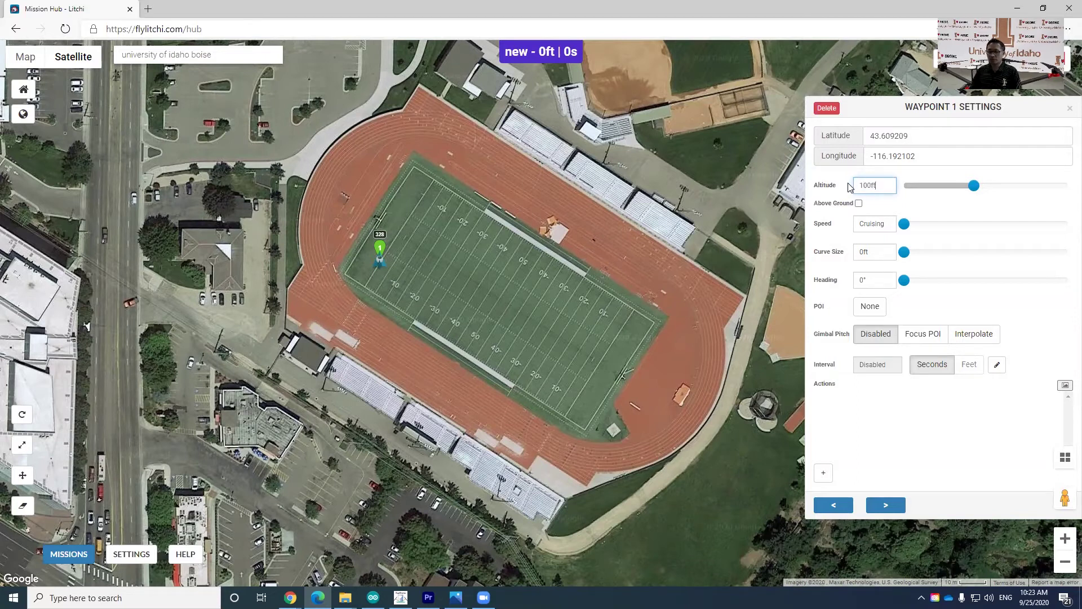
pyautogui.click(848, 410)
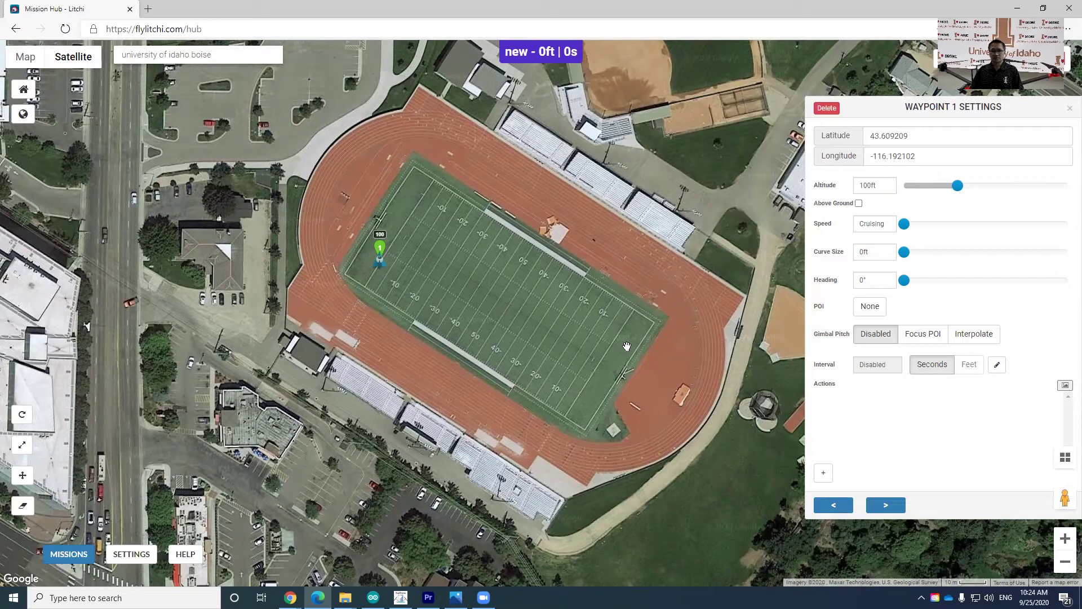
# Add a second waypoint near the 20-yard mark on the field's north side and set its altitude to 250 ft
pyautogui.click(452, 220)
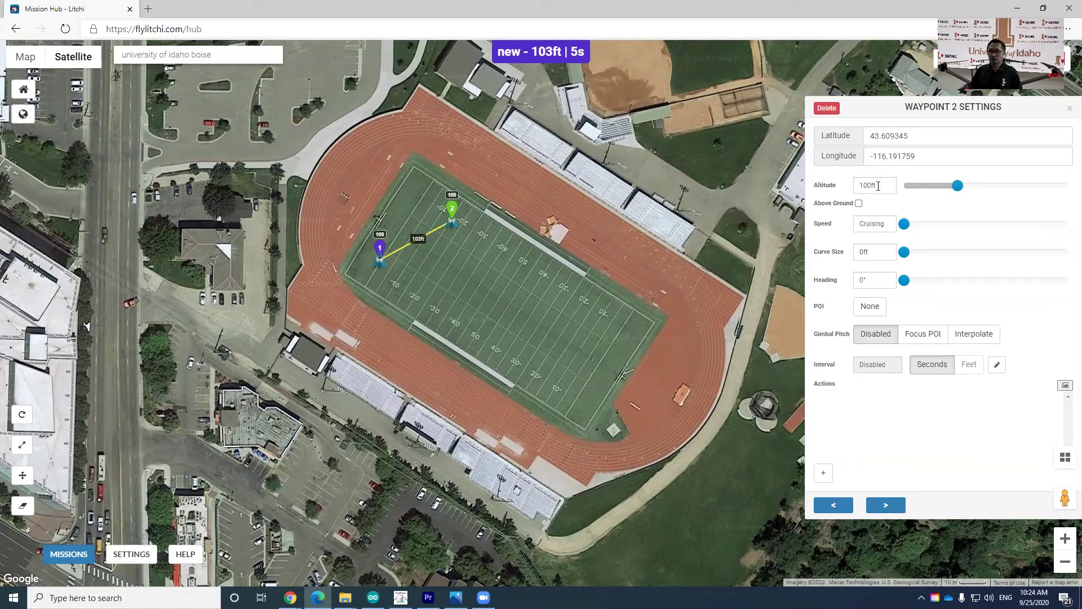
pyautogui.doubleClick(877, 186)
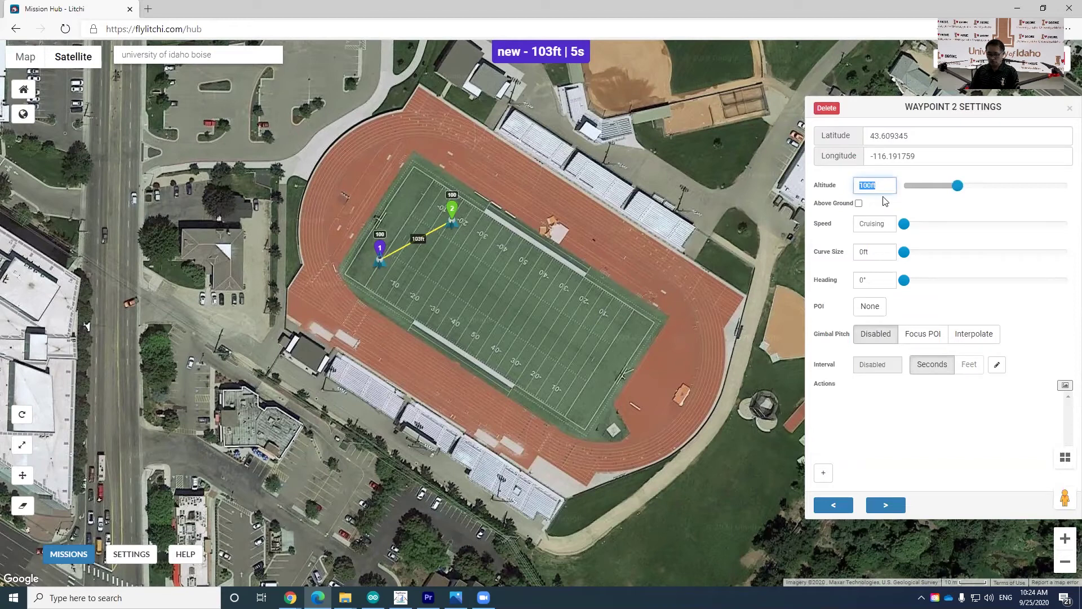
pyautogui.write('250')
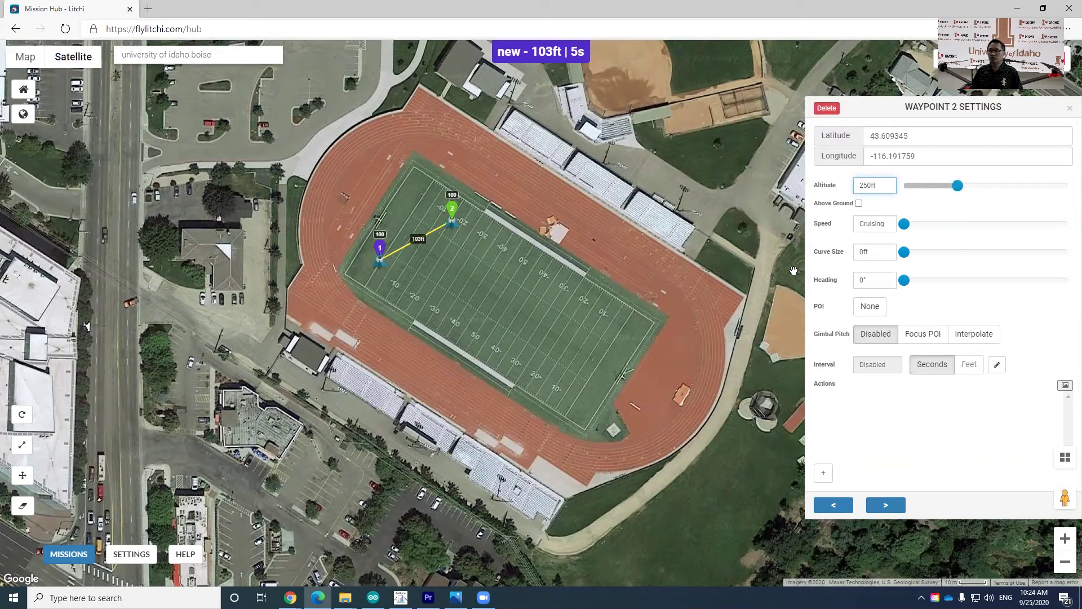
# Add a third waypoint near the 40-yard mark along the field's north side and set its altitude to 300 ft
pyautogui.click(534, 270)
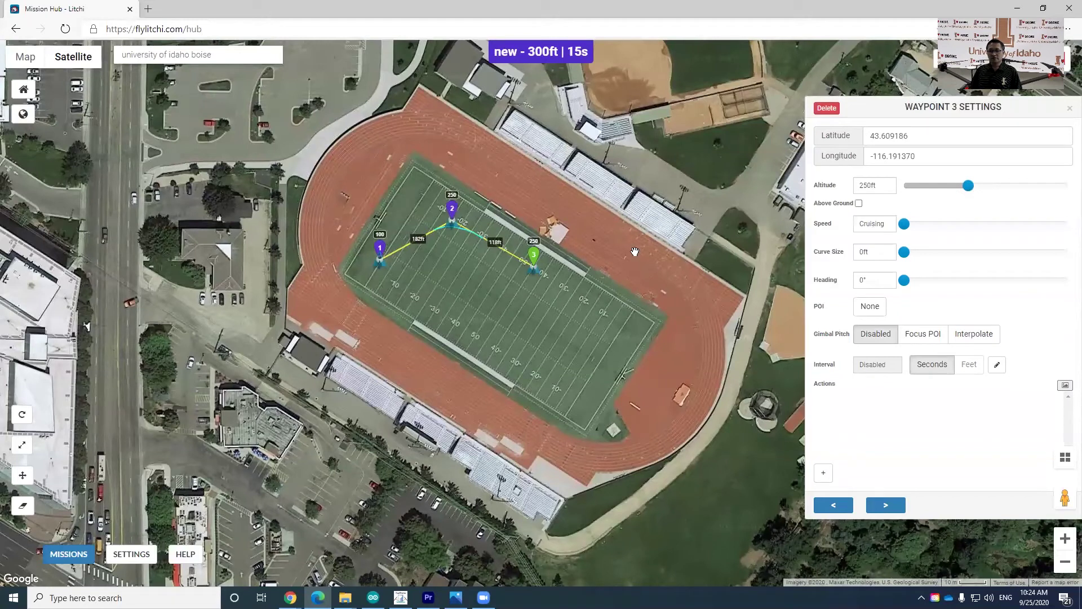
pyautogui.doubleClick(880, 187)
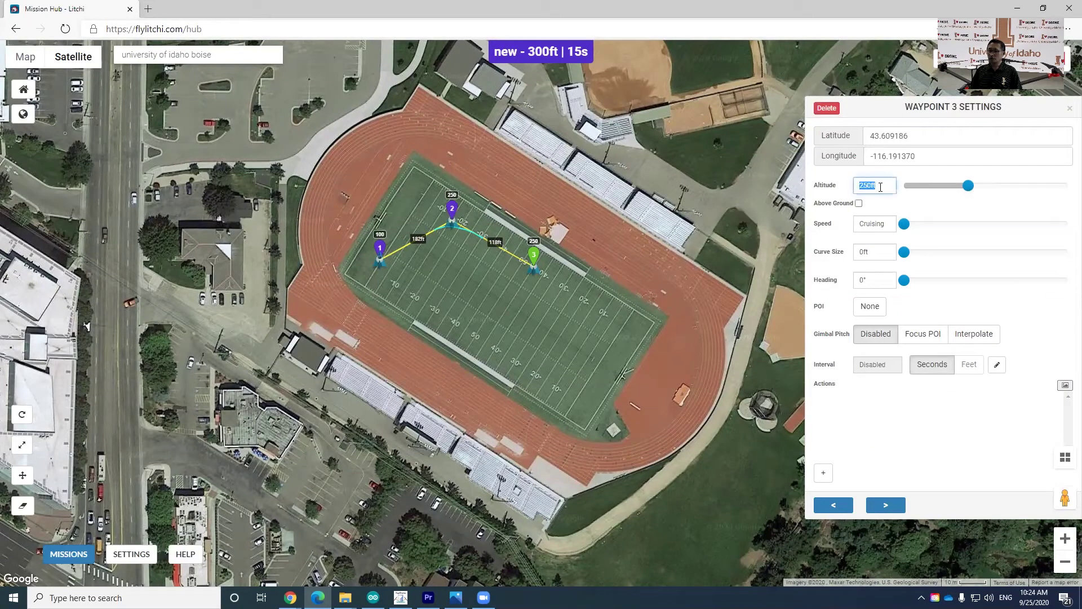
pyautogui.write('3')
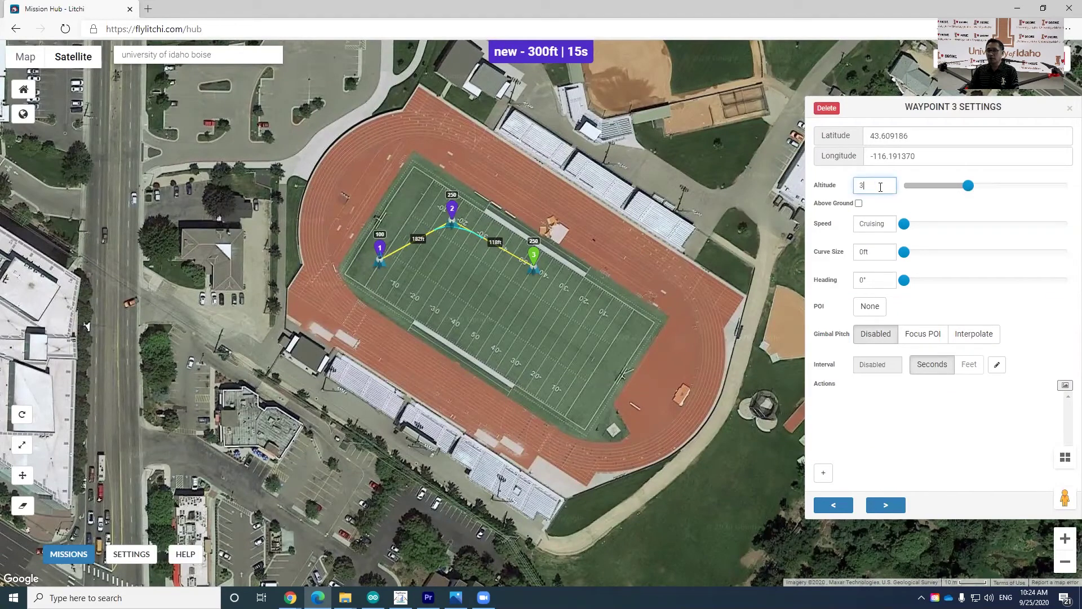
pyautogui.write('00ft')
# Add waypoints 4 to 14 at 300 ft, looping the flight path back and forth across the football field
pyautogui.click(600, 292)
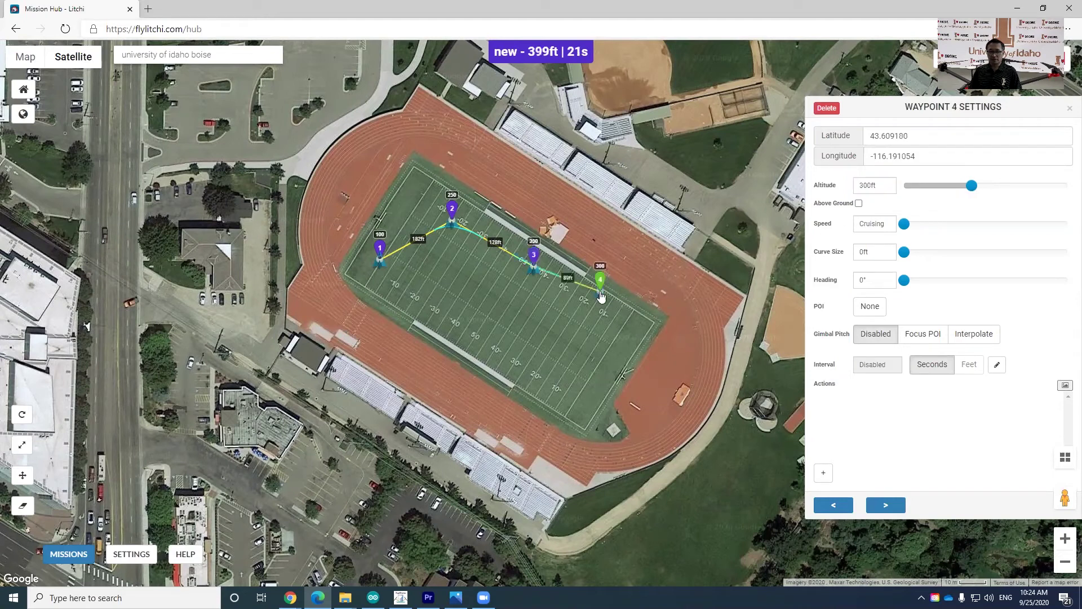
pyautogui.click(626, 326)
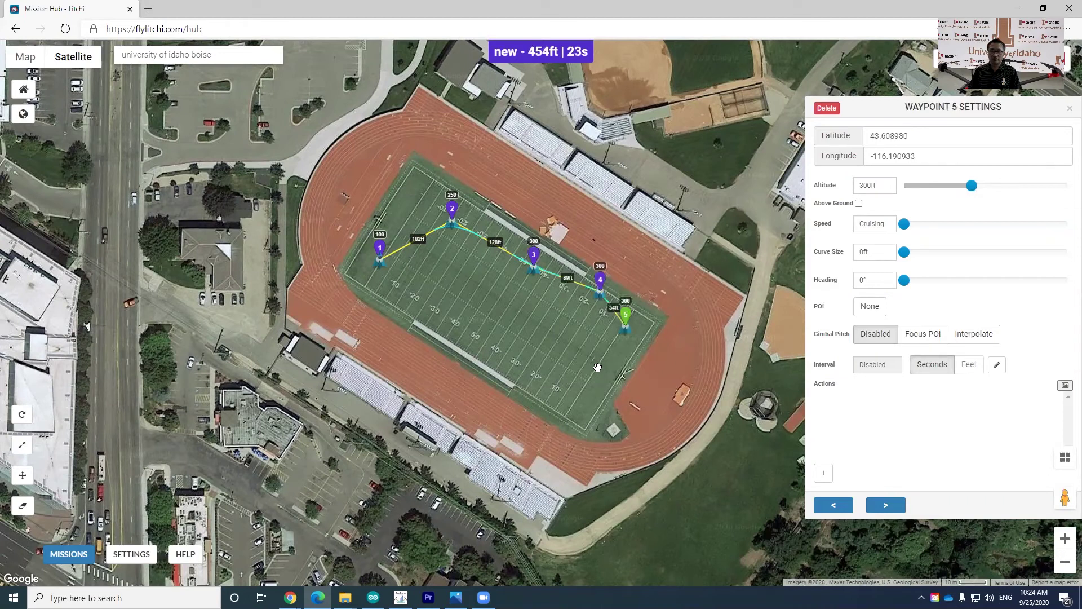
pyautogui.click(598, 368)
pyautogui.click(545, 339)
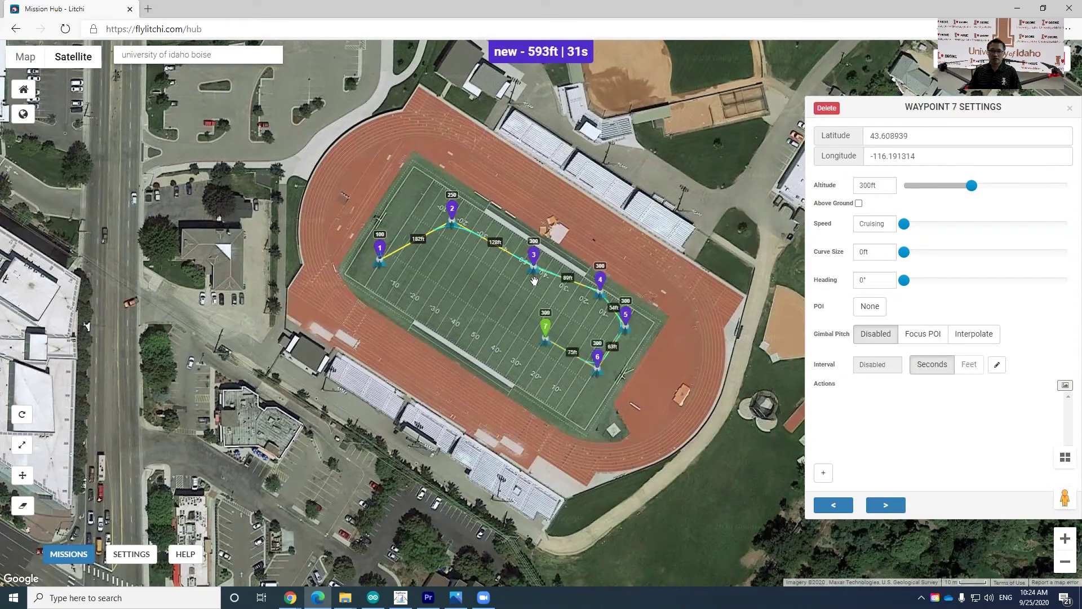
pyautogui.click(516, 238)
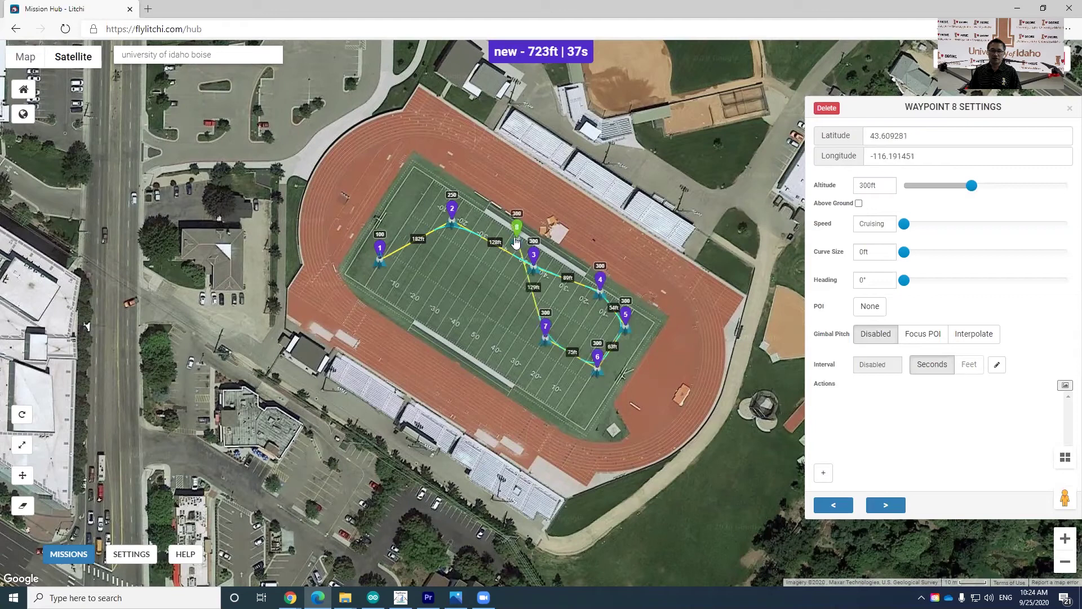
pyautogui.click(431, 193)
pyautogui.click(414, 288)
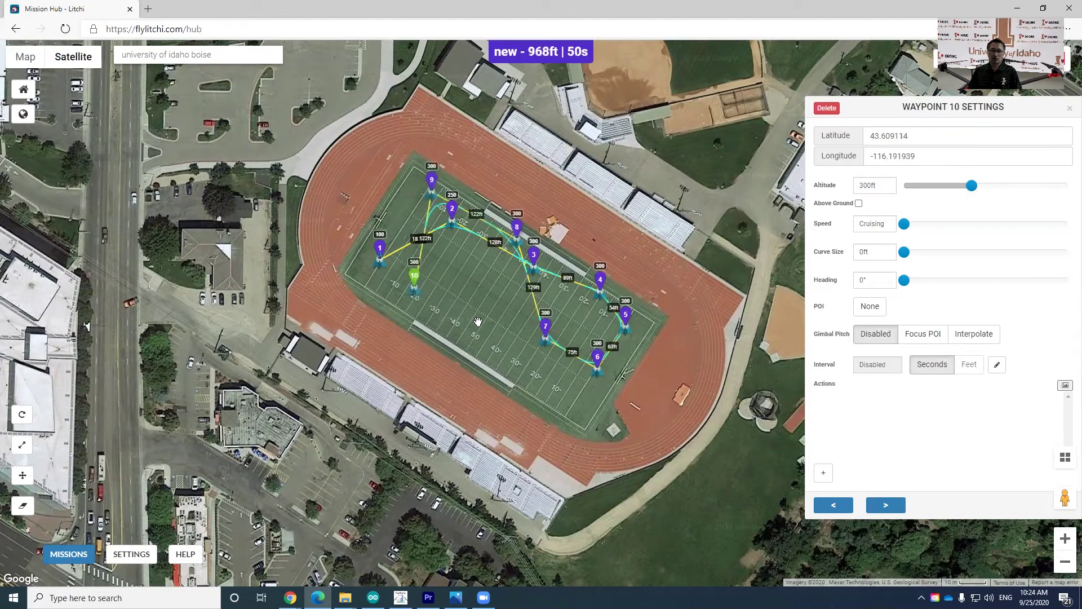
pyautogui.click(479, 328)
pyautogui.click(596, 315)
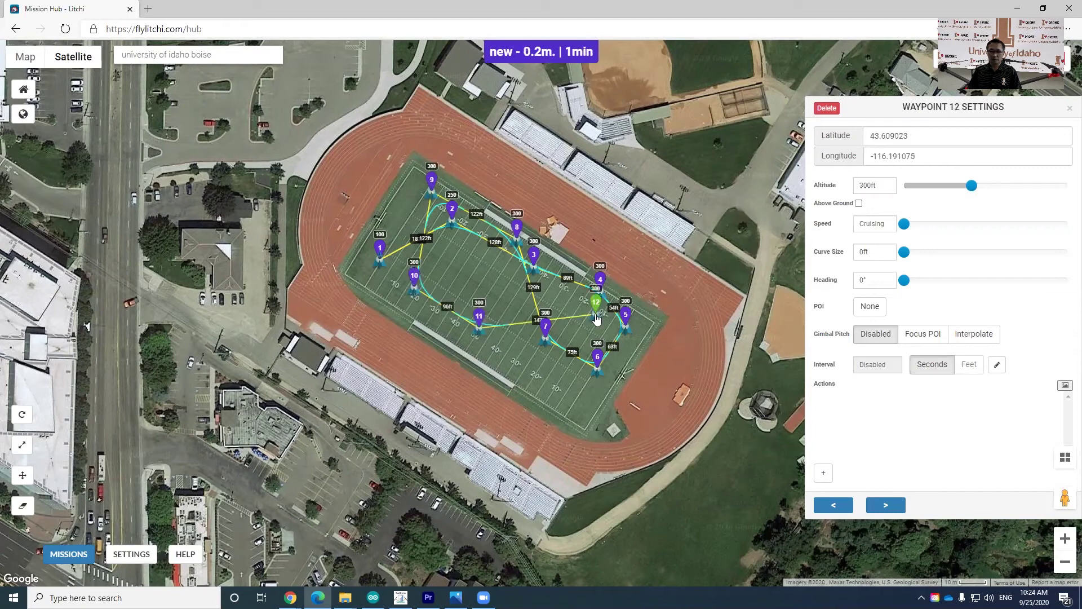
pyautogui.click(505, 281)
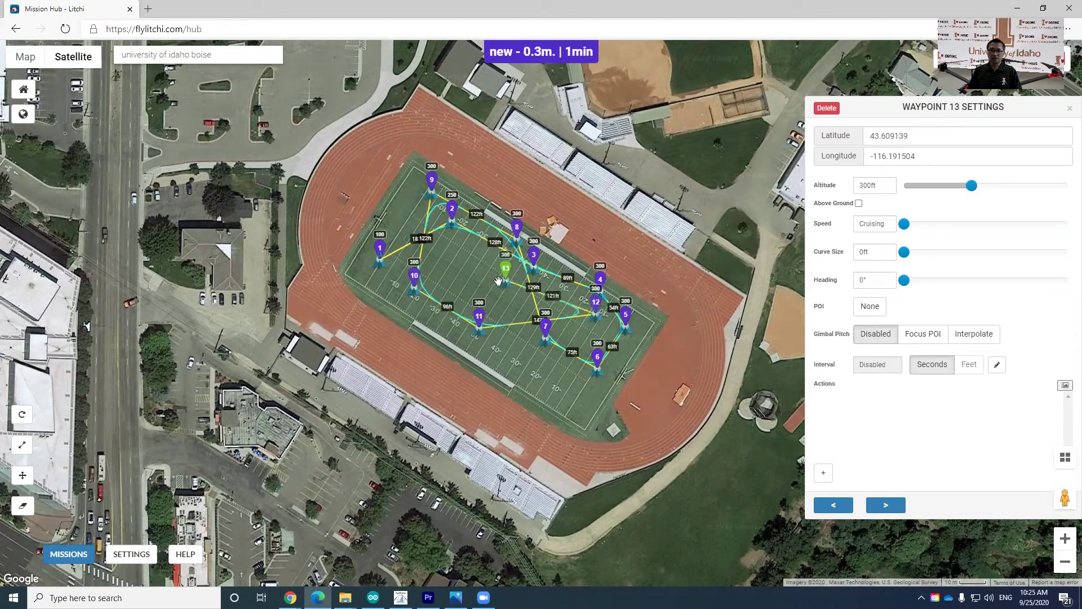
pyautogui.click(461, 269)
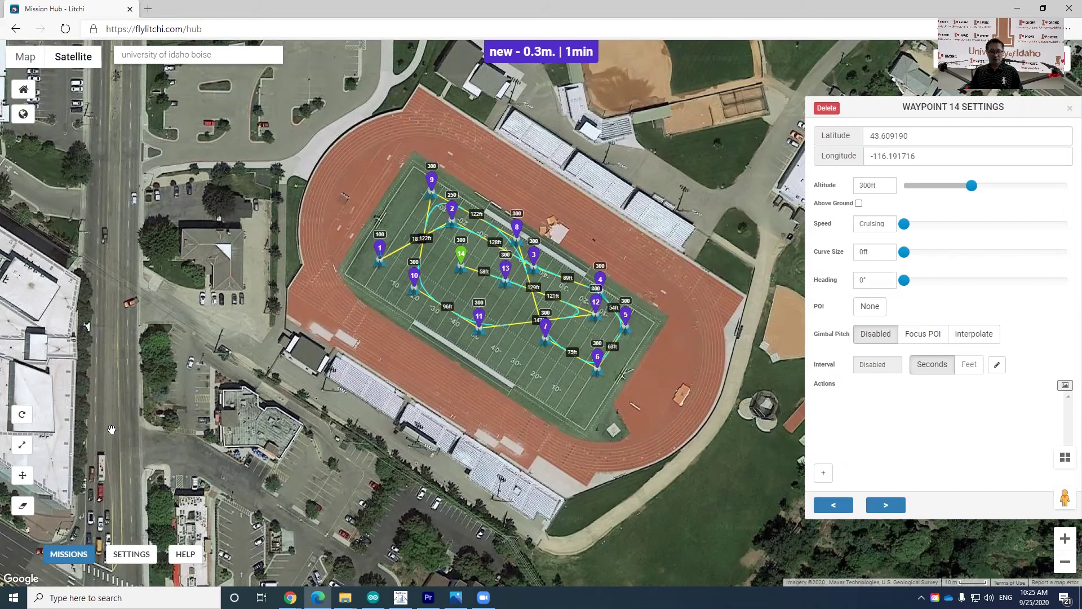
# Export the waypoint mission as a CSV file
pyautogui.click(82, 555)
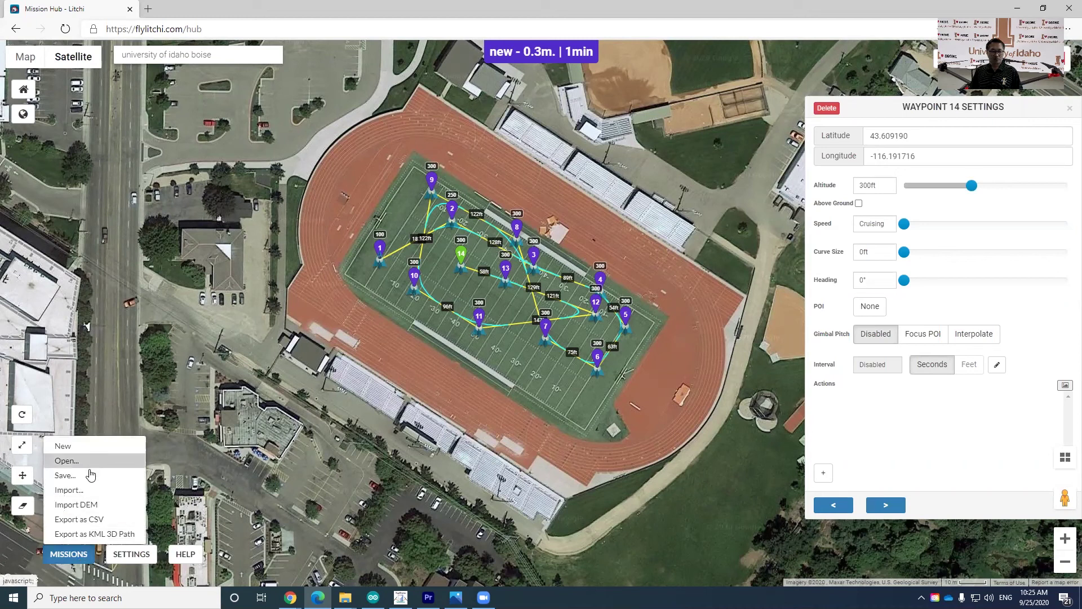
pyautogui.click(71, 519)
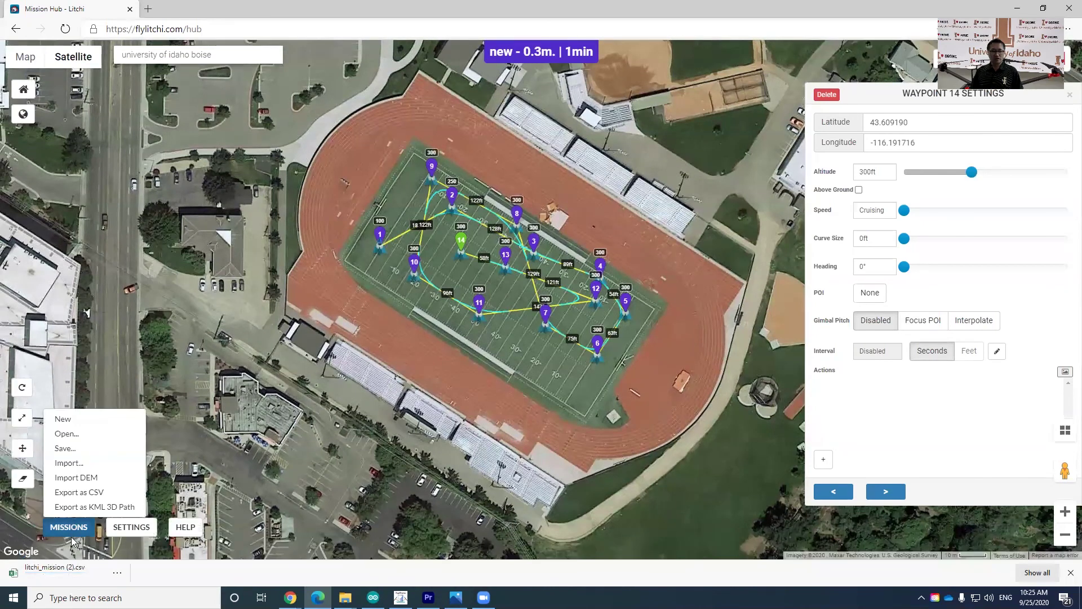